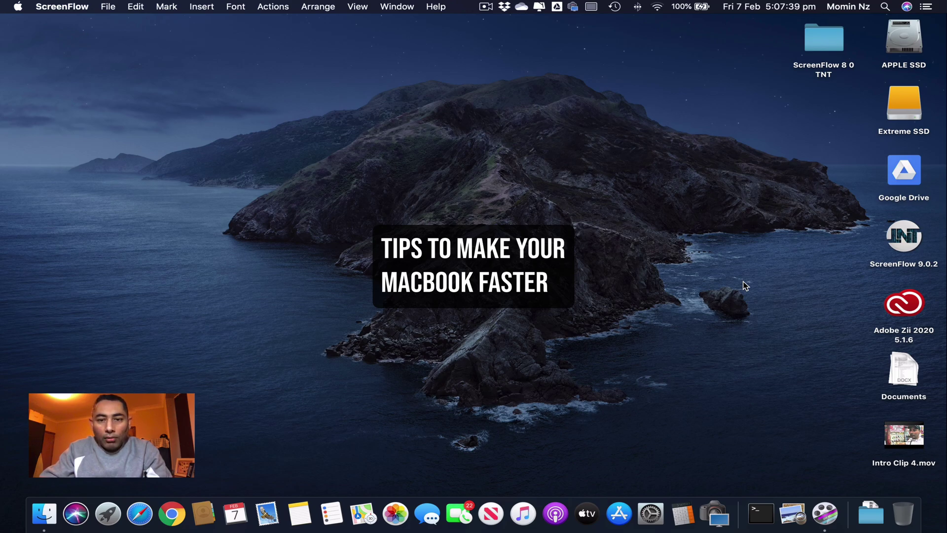
- Drag the ScreenFlow 9.0.2 item to the Dock's Eject icon to remove it from the desktop
left_click_drag(896, 241, 902, 513)
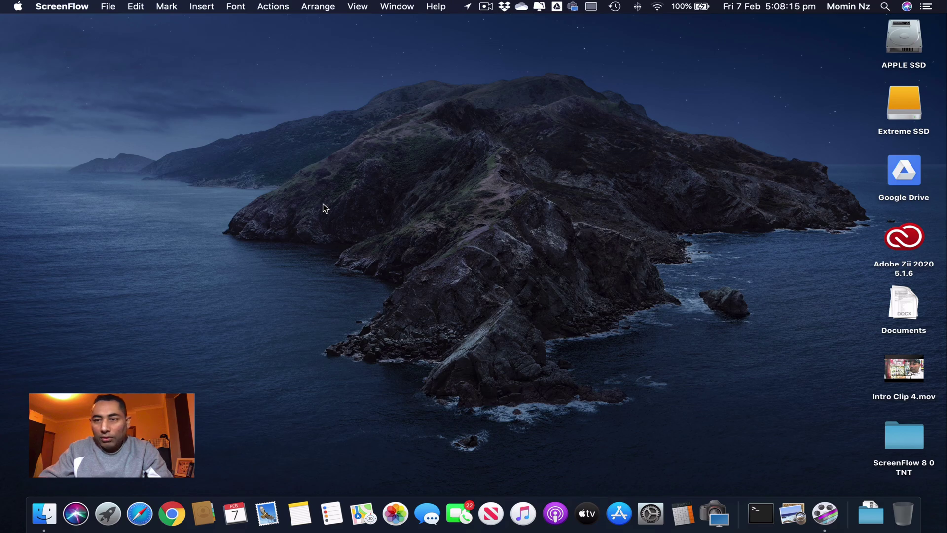
left_click(17, 6)
left_click(439, 189)
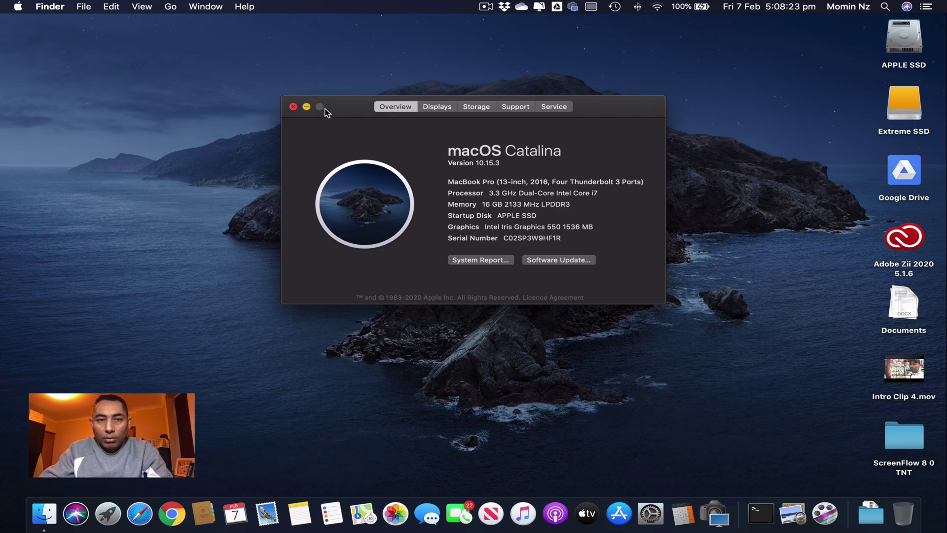
left_click(293, 106)
left_click(698, 181)
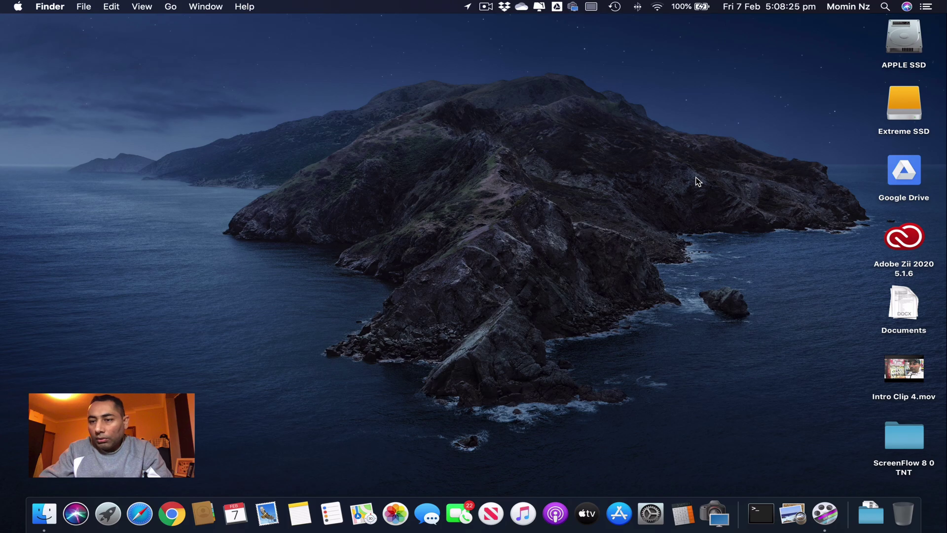
right_click(696, 178)
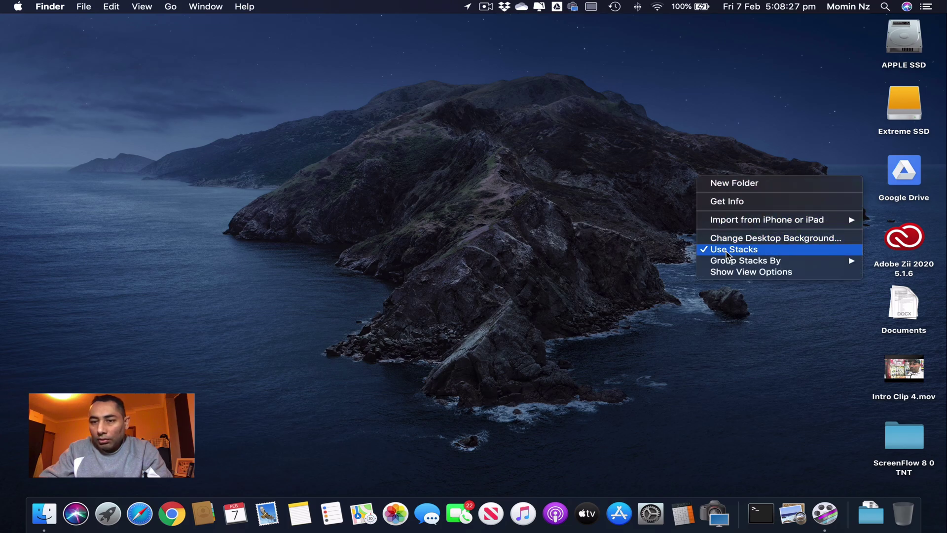
left_click(618, 198)
right_click(618, 199)
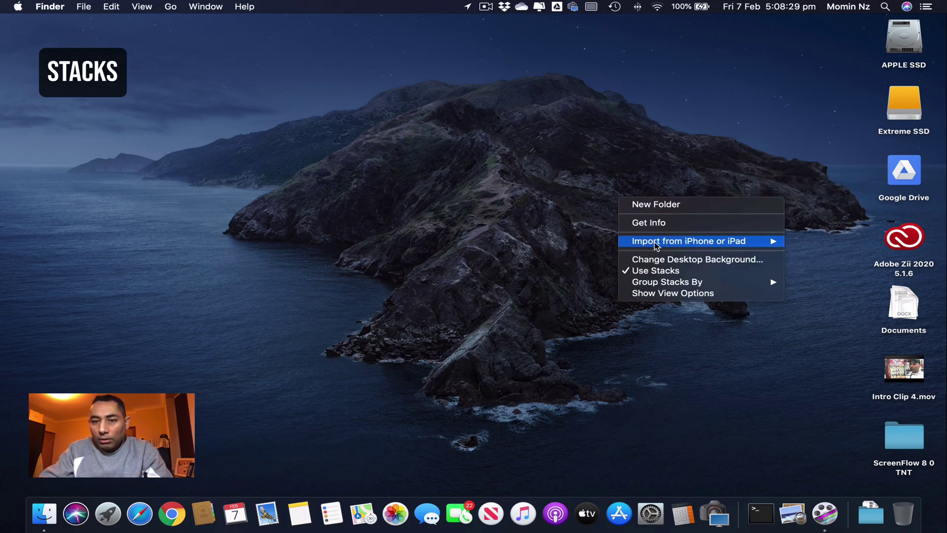
left_click(652, 271)
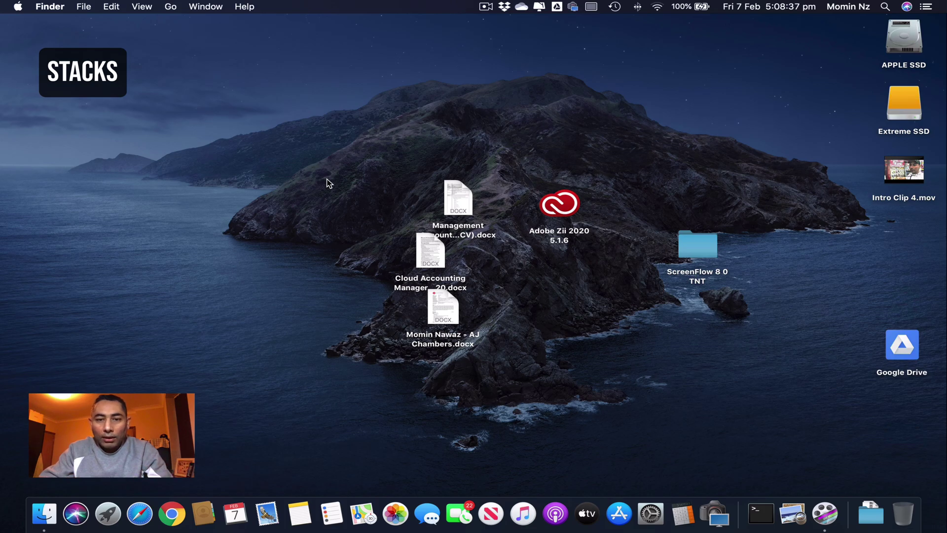
right_click(254, 151)
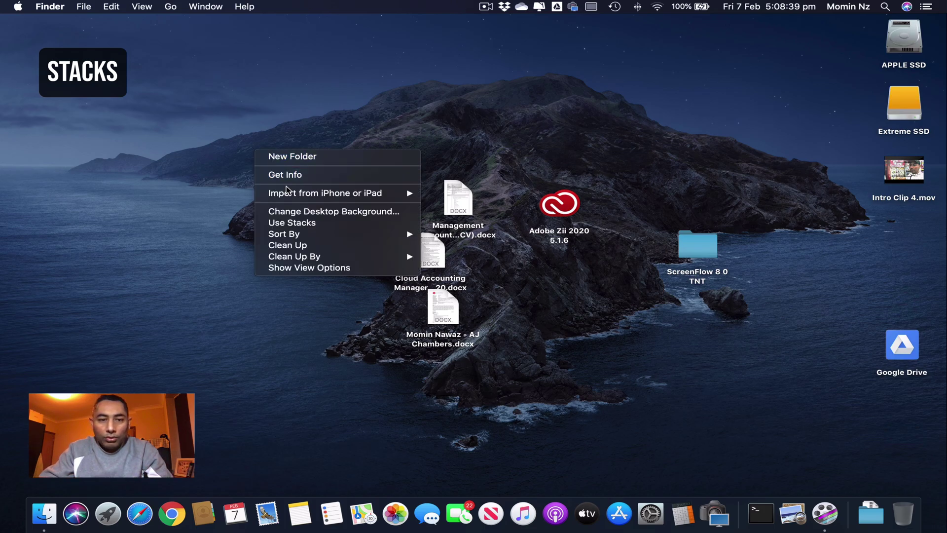
left_click(292, 223)
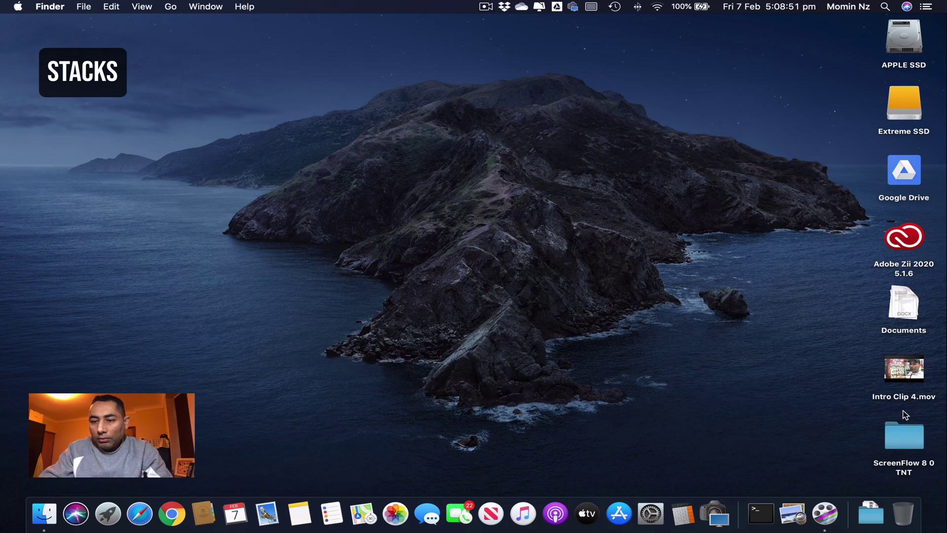
- Move the ScreenFlow 8 0 TNT folder to the Bin and empty the Bin permanently
left_click_drag(904, 435, 907, 515)
right_click(906, 514)
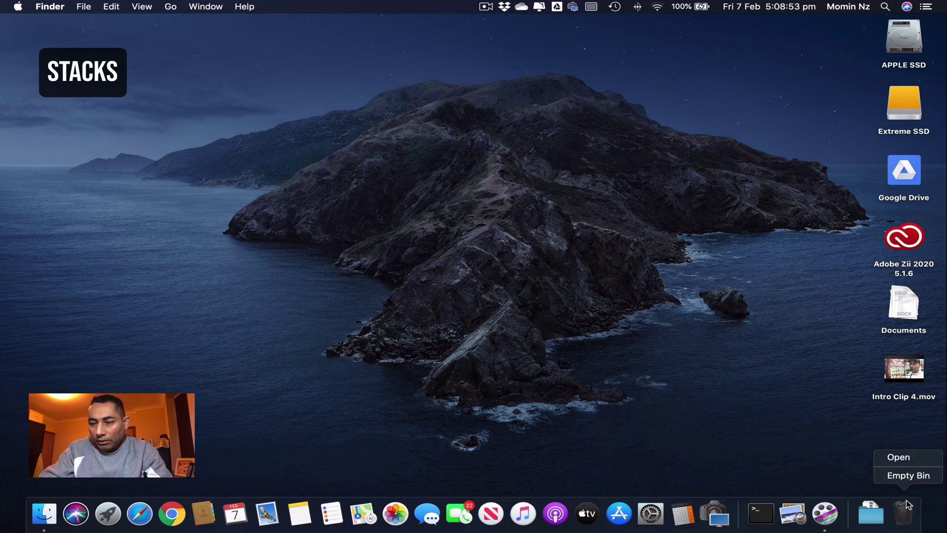
left_click(913, 477)
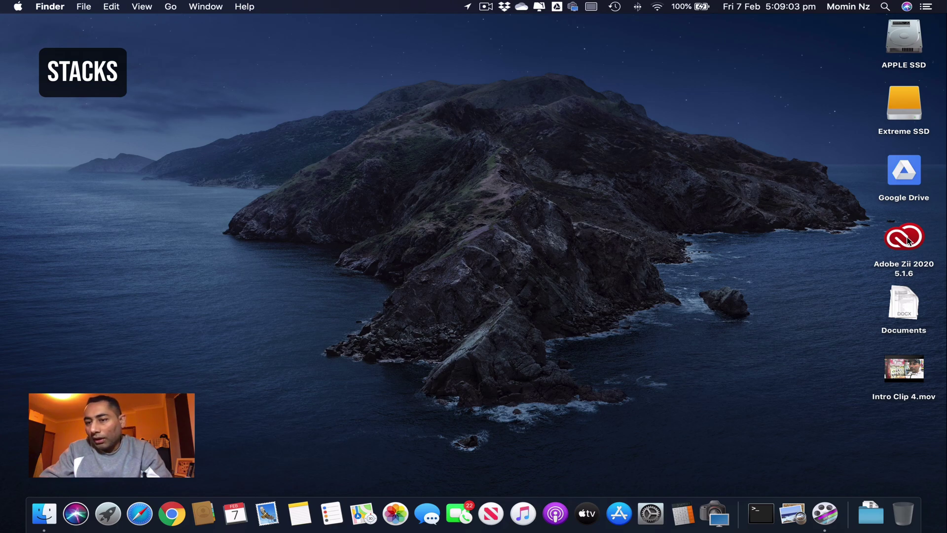
right_click(895, 341)
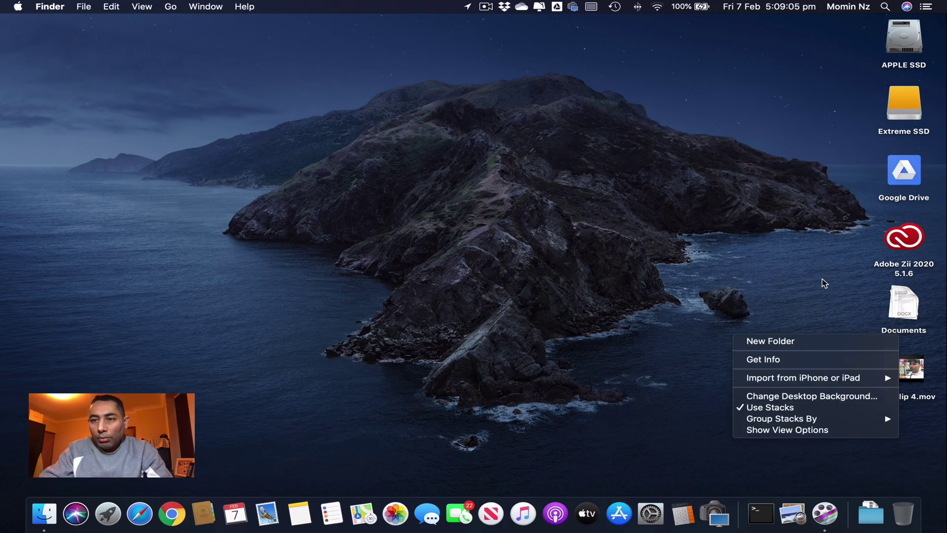
left_click(822, 221)
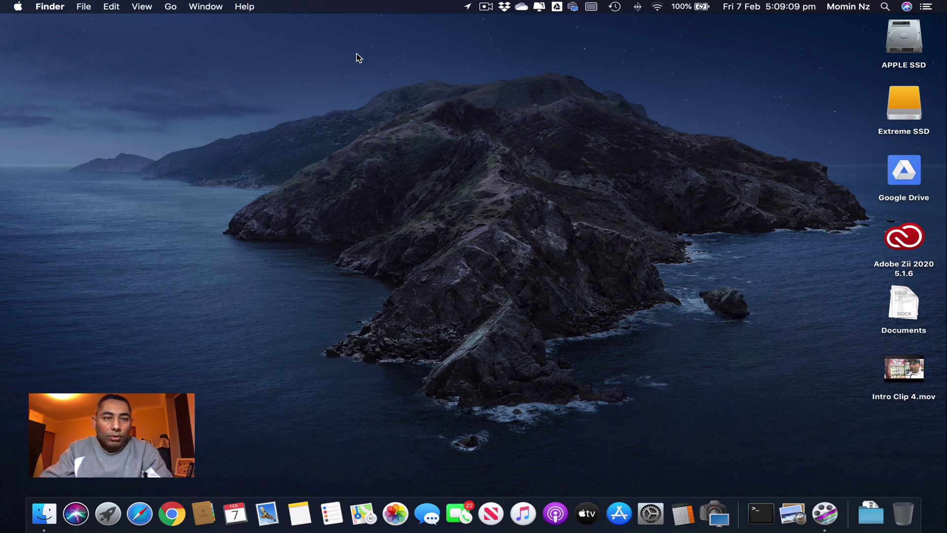
- View About This Mac's Storage breakdown for the APPLE SSD and Extreme SSD drives
left_click(19, 7)
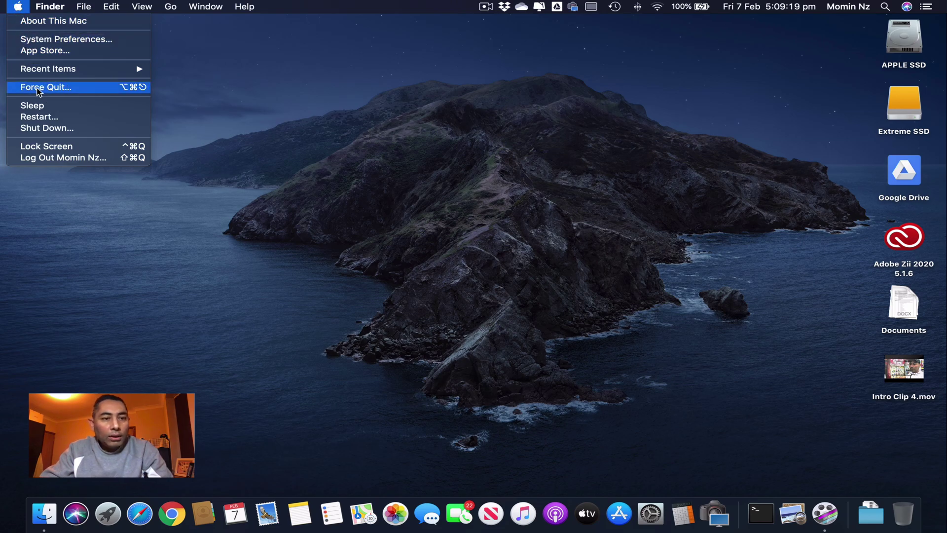
left_click(54, 22)
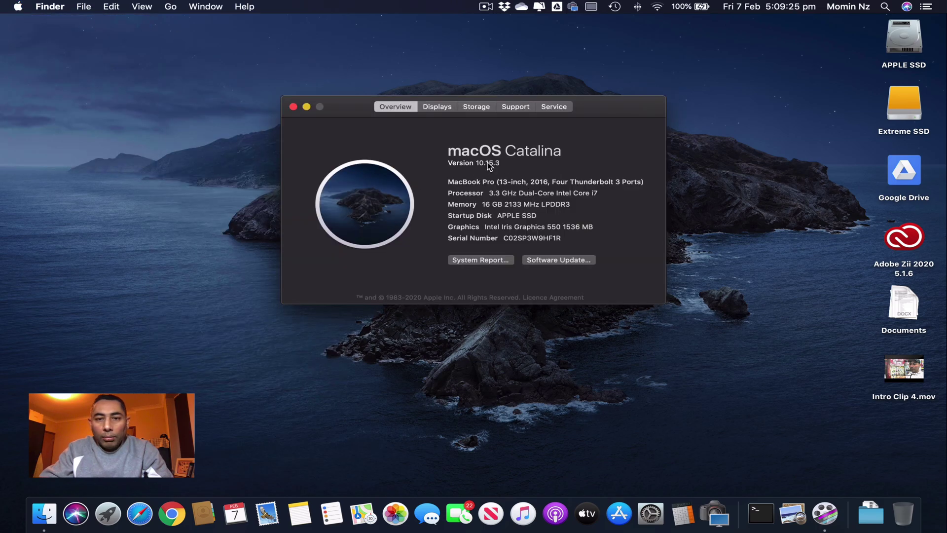
left_click(474, 108)
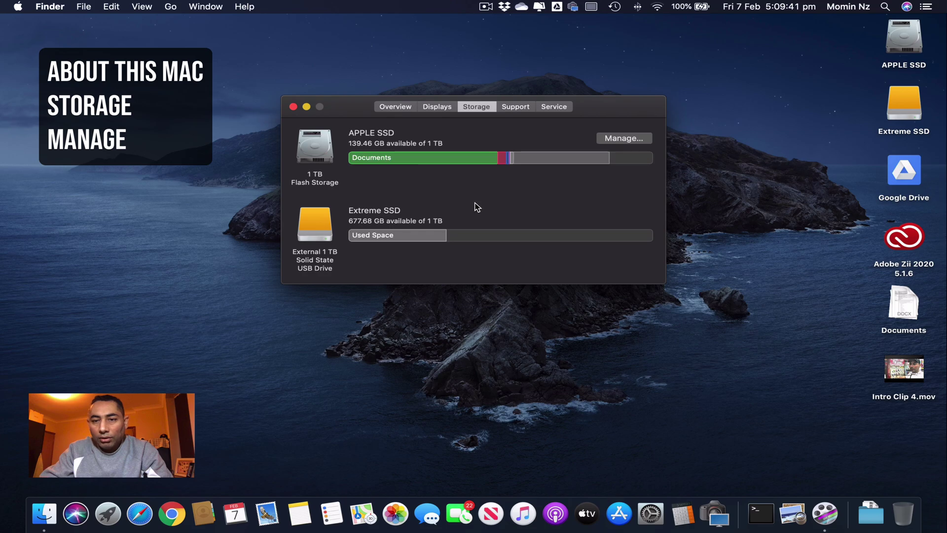
mouse_move(388, 237)
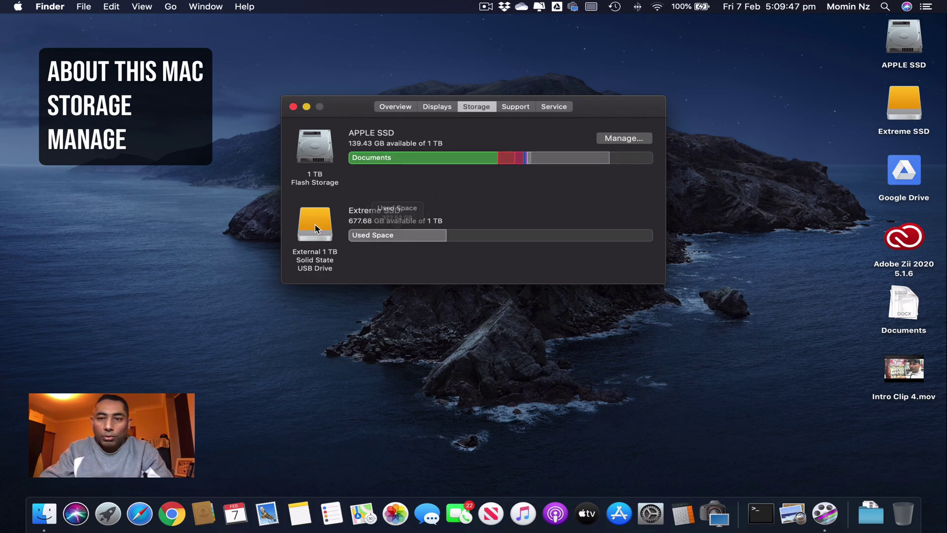
mouse_move(463, 158)
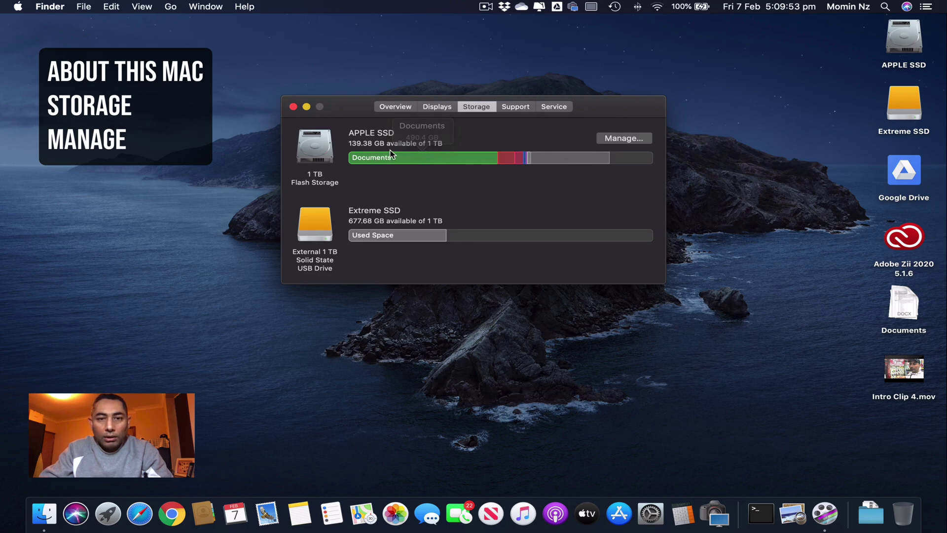
mouse_move(409, 158)
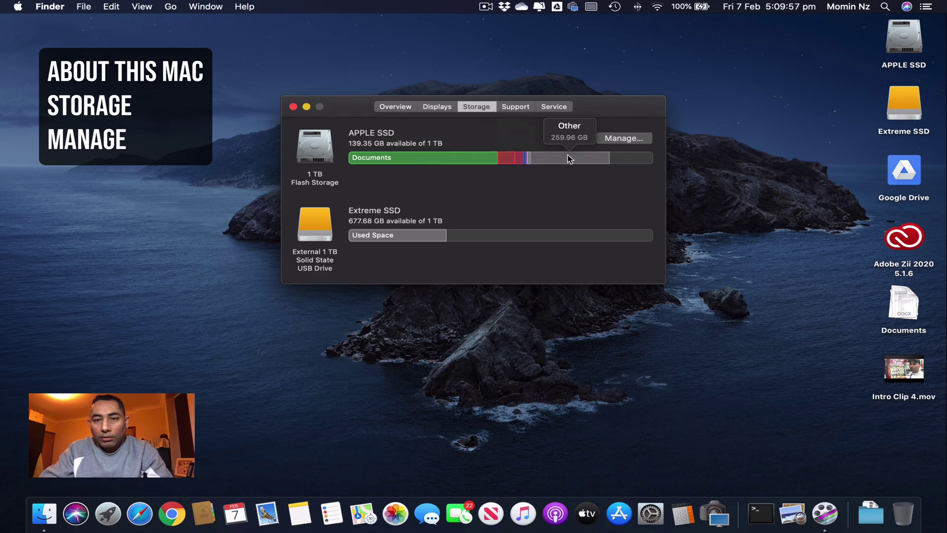
- Open storage management for APPLE SSD and make its window full screen
left_click(622, 140)
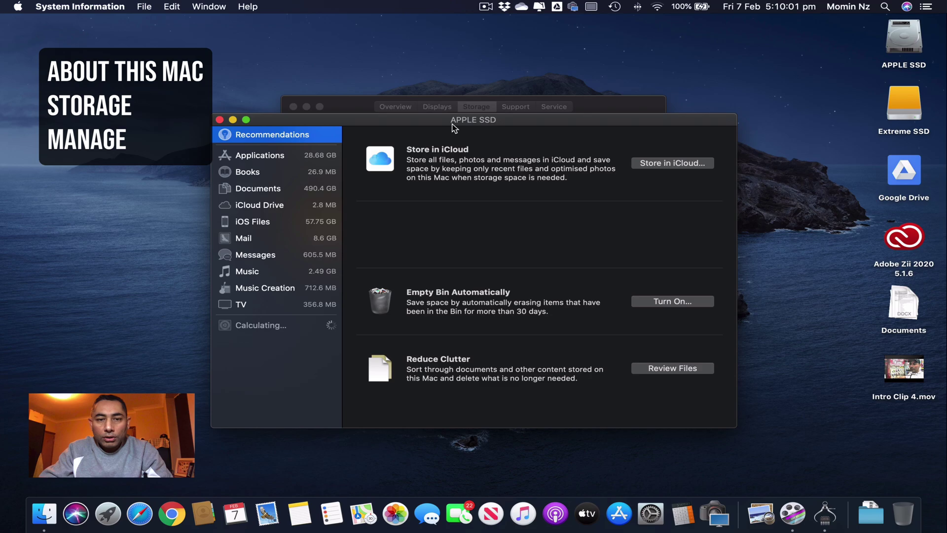
left_click_drag(424, 119, 425, 76)
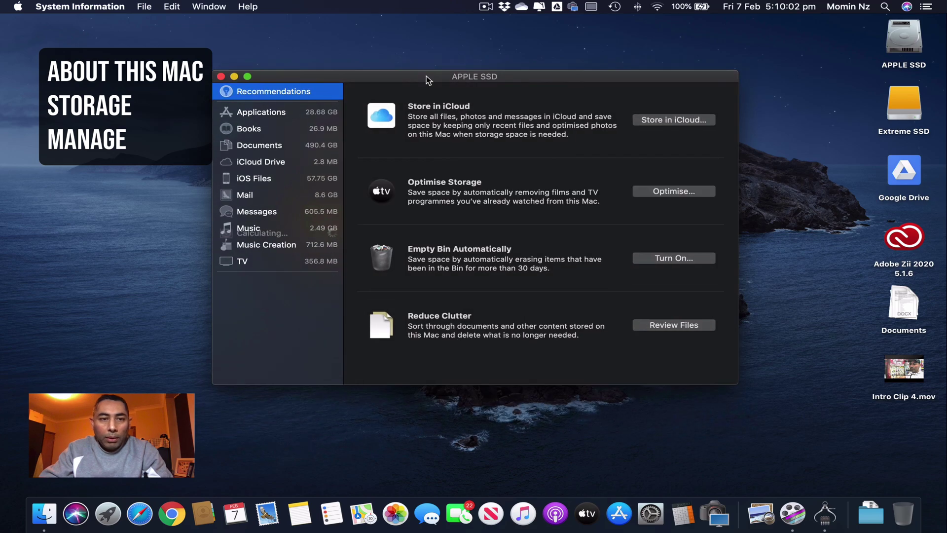
left_click(246, 78)
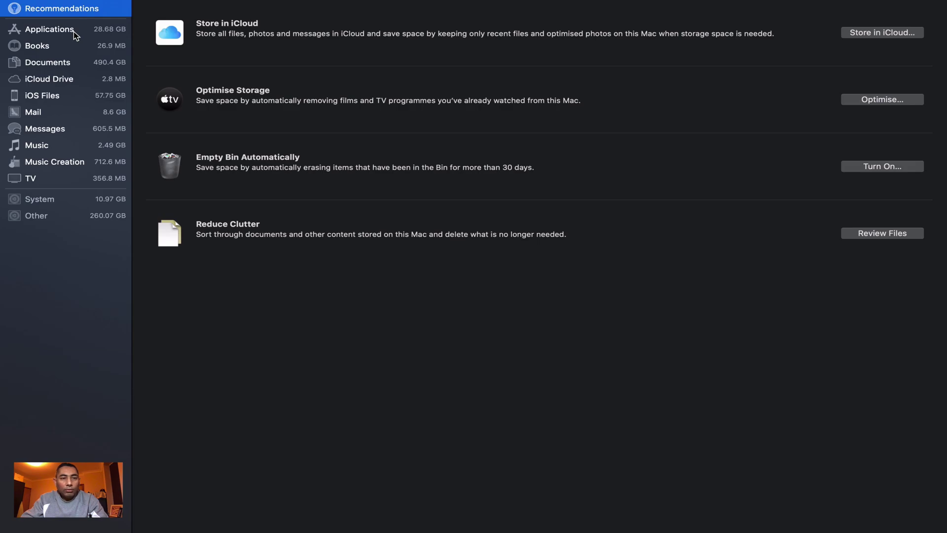
- Browse the size-sorted Applications list from Xcode and Final Cut Pro down to DiskMaker X 8
left_click(73, 32)
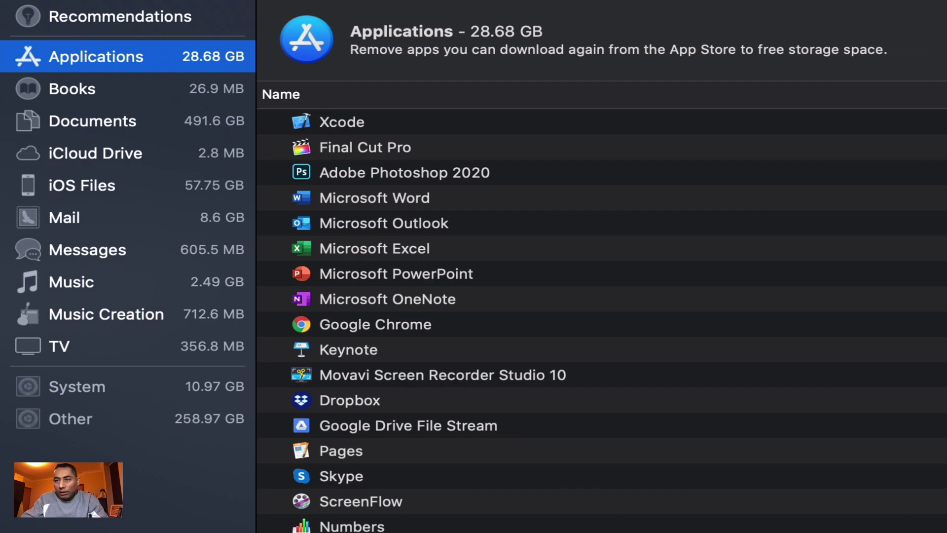
scroll(601, 320, "down", 10)
scroll(602, 321, "up", 10)
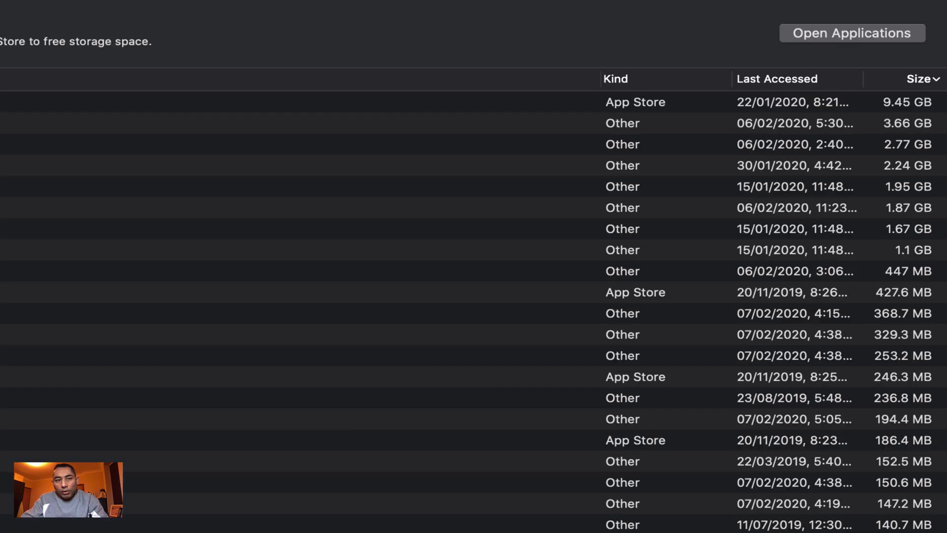
left_click(449, 59)
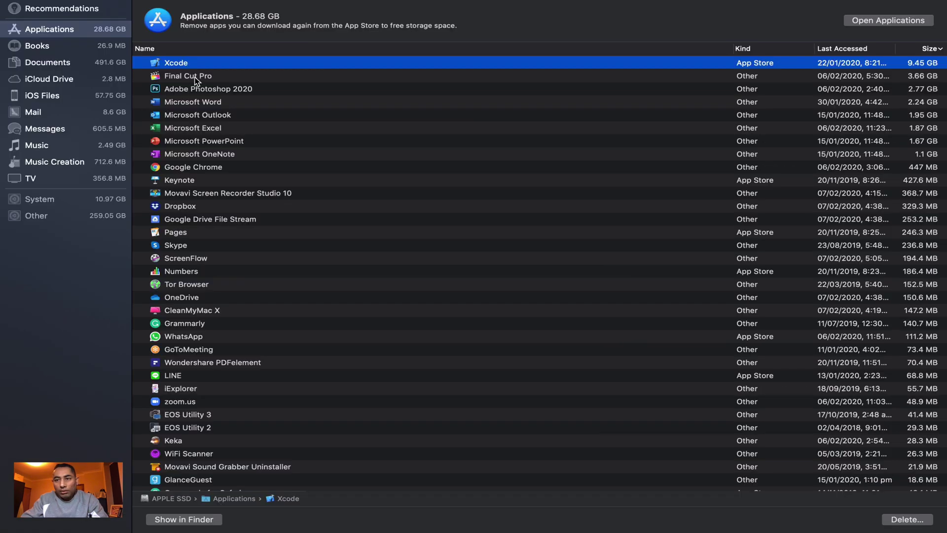
left_click(198, 78)
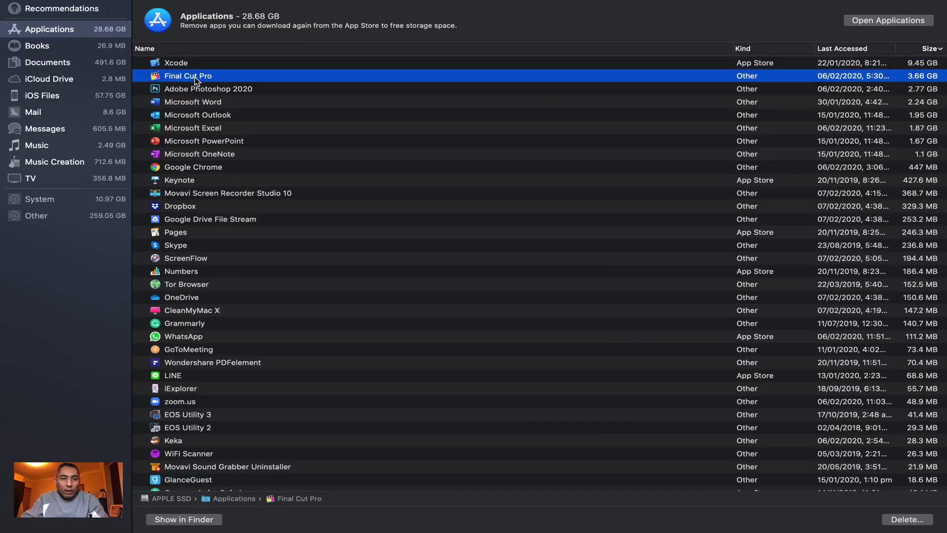
scroll(239, 160, "down", 10)
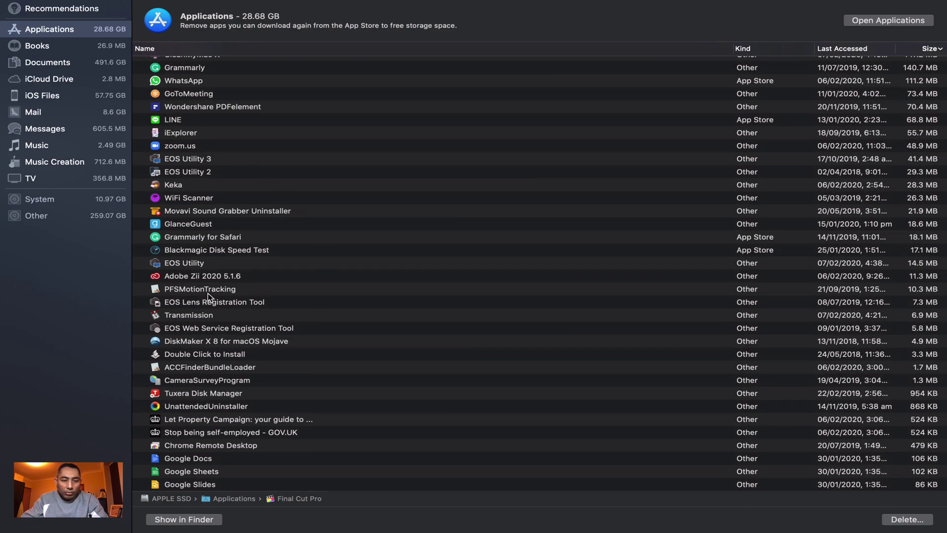
scroll(208, 293, "up", 10)
scroll(208, 293, "down", 10)
scroll(207, 306, "up", 1)
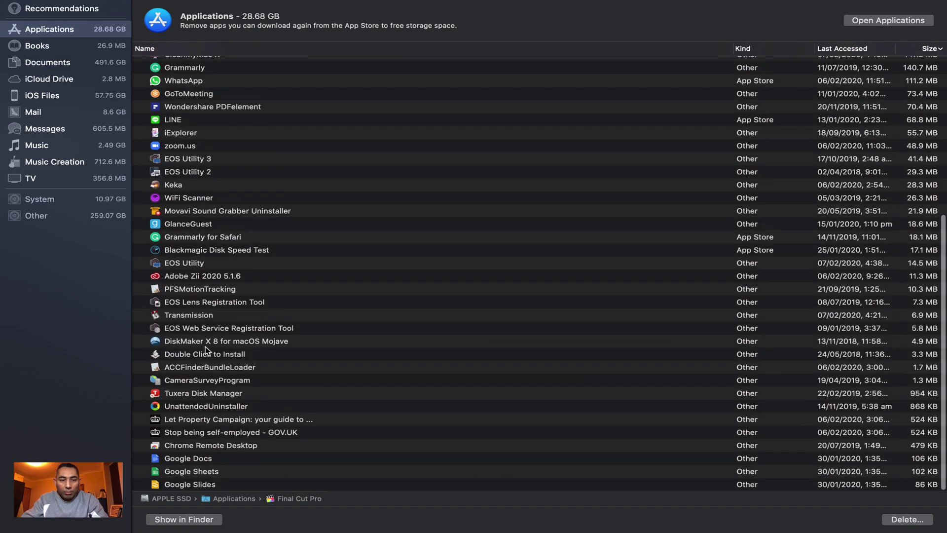
left_click(203, 346)
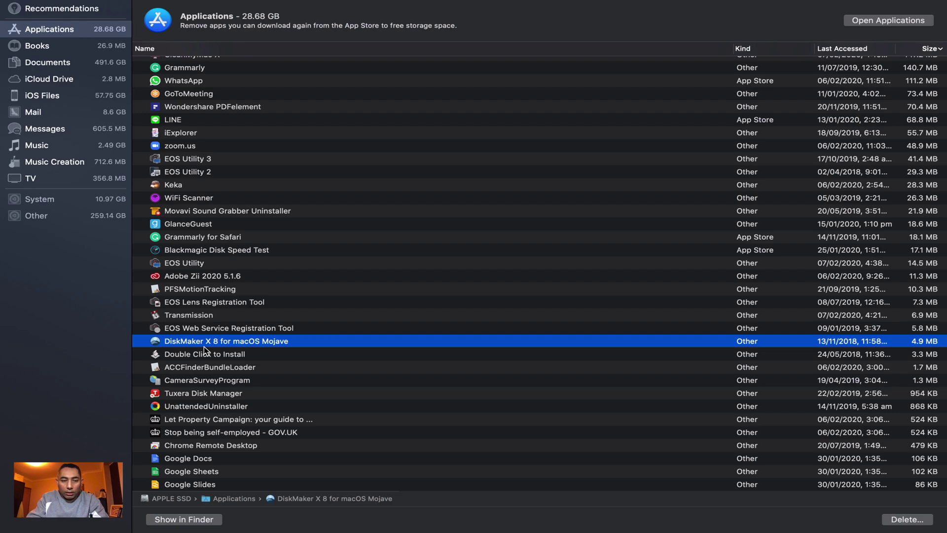
- Review the Books, Documents, iCloud Drive, iOS Files and Mail storage categories
left_click(38, 50)
left_click(41, 67)
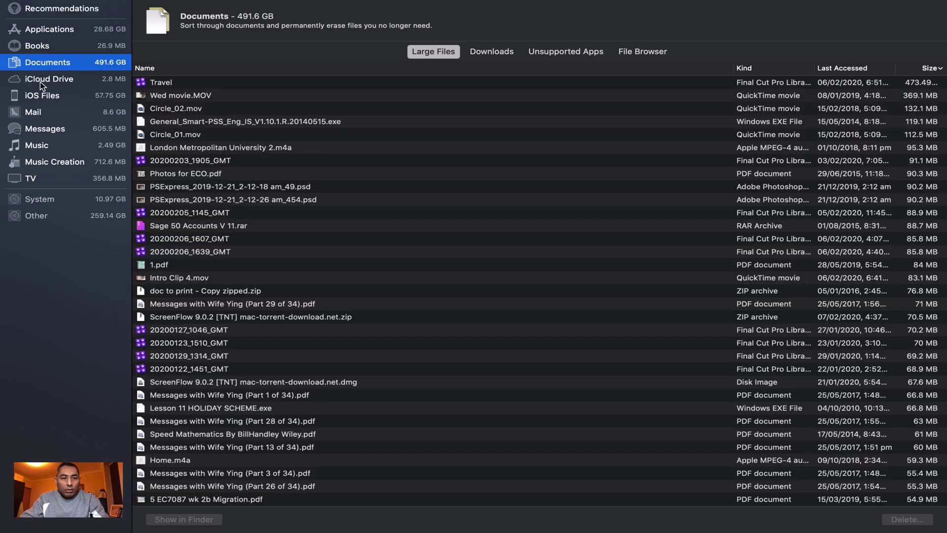
left_click(40, 81)
left_click(40, 98)
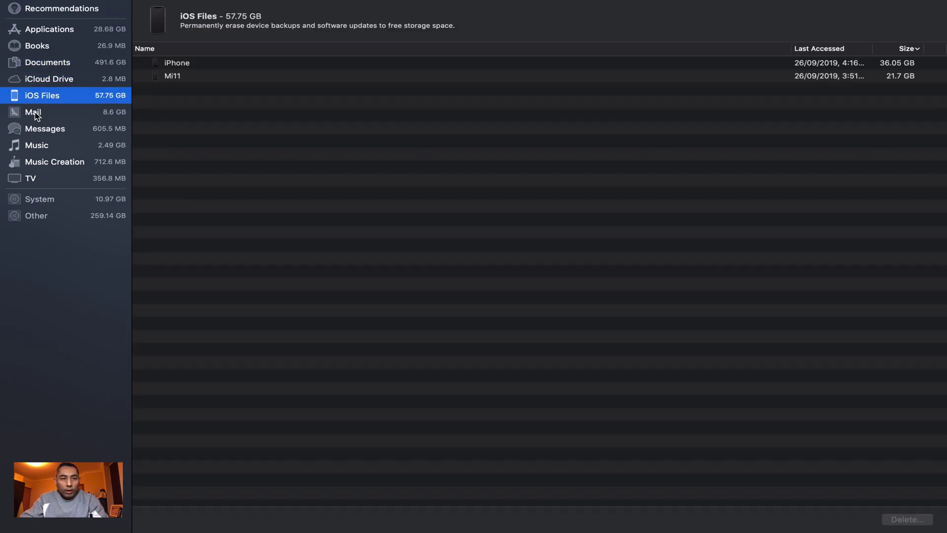
left_click(36, 116)
- Check Messages files sorted largest-first by size, then review Music at 2.49 GB
left_click(43, 131)
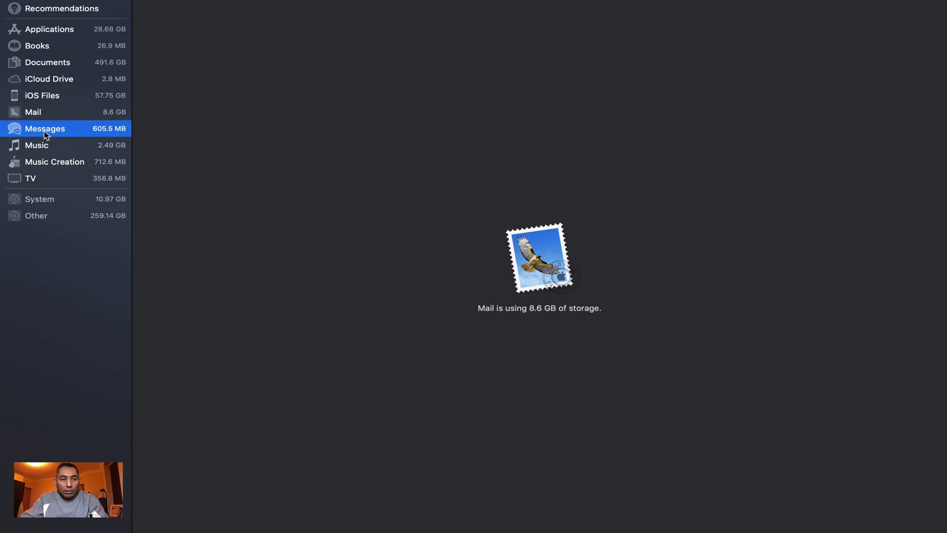
scroll(182, 87, "down", 2)
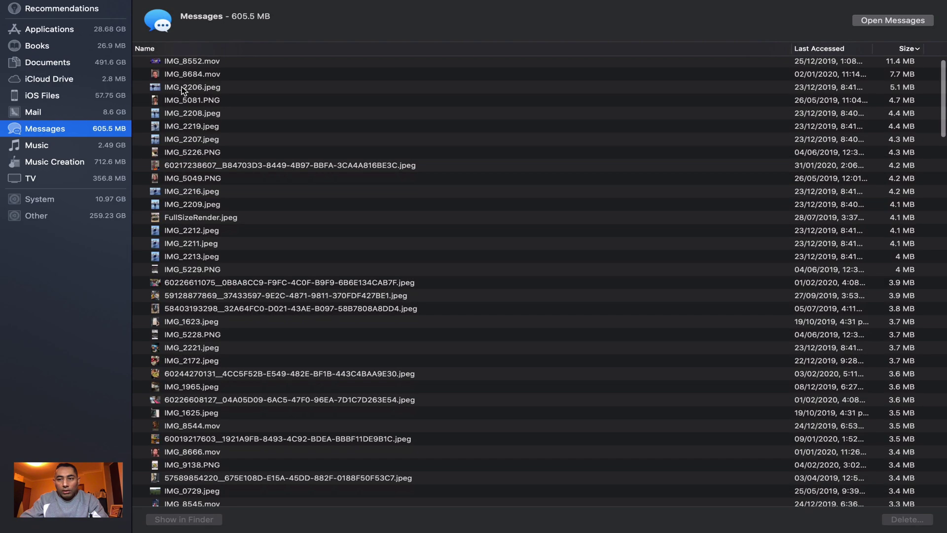
scroll(182, 87, "up", 2)
left_click(914, 49)
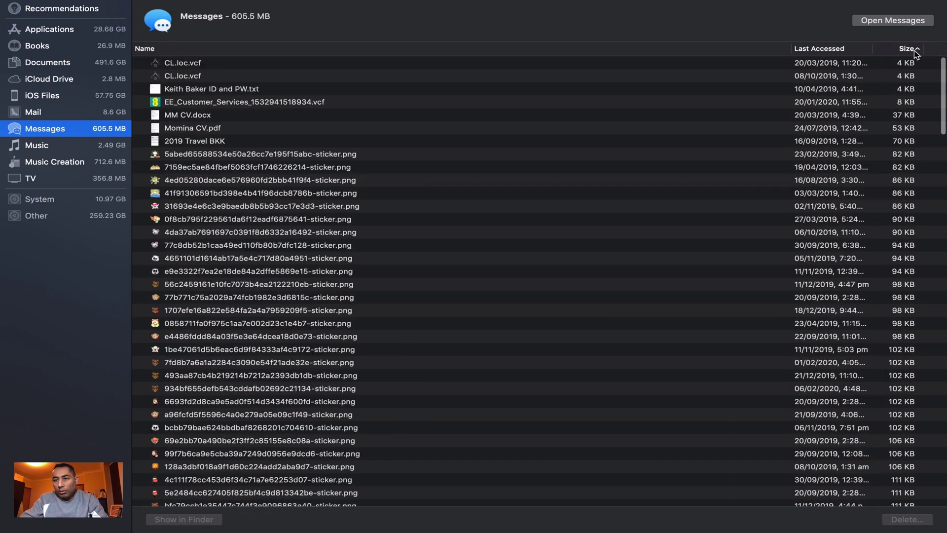
left_click(913, 50)
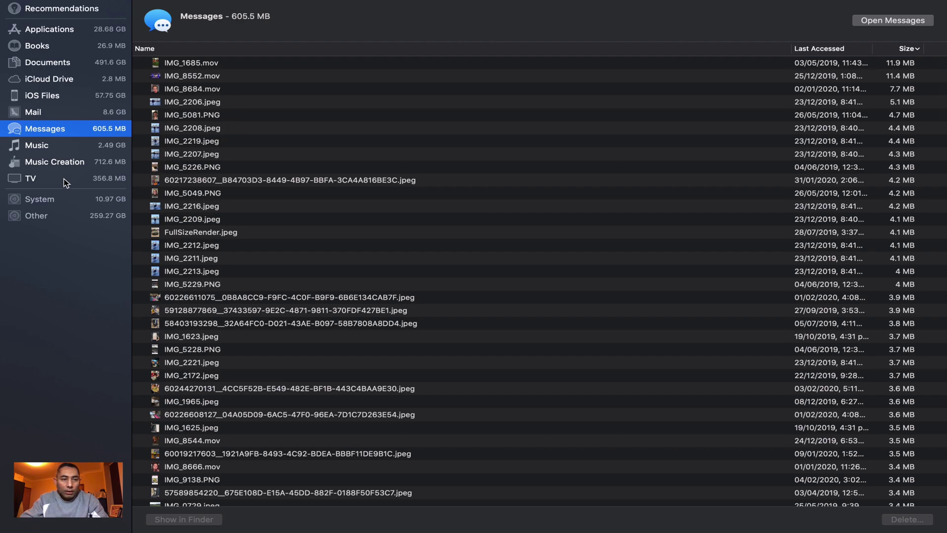
left_click(49, 144)
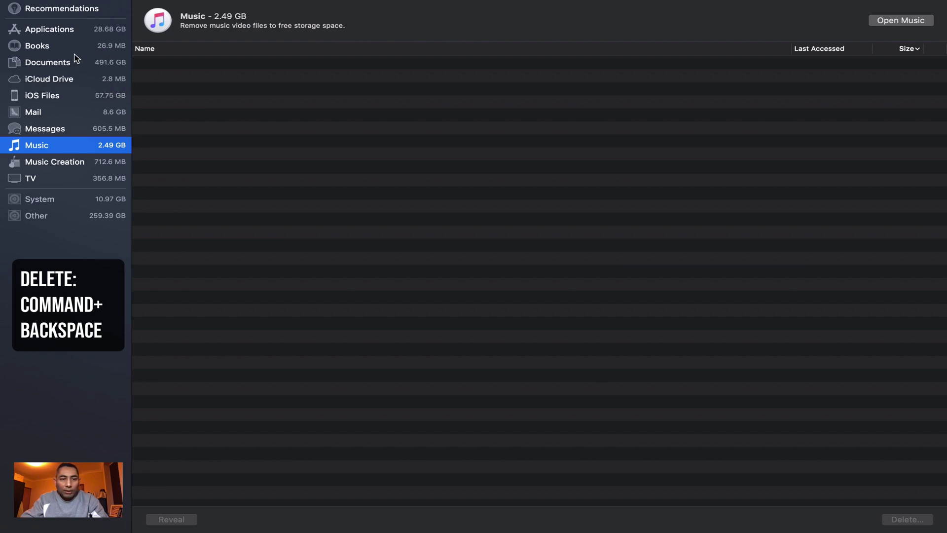
- Show the 28.68 GB Applications list from the top, with Xcode at 9.45 GB first
left_click(106, 33)
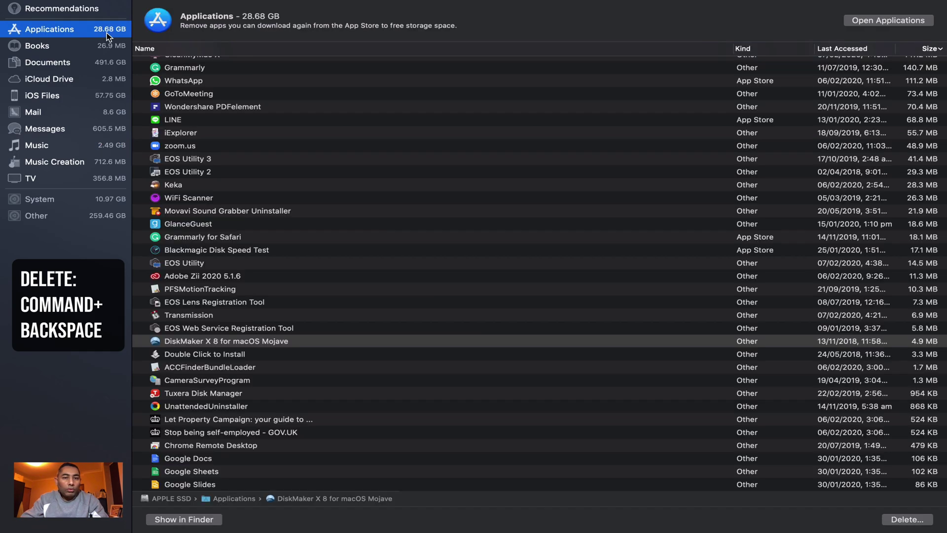
scroll(368, 170, "up", 10)
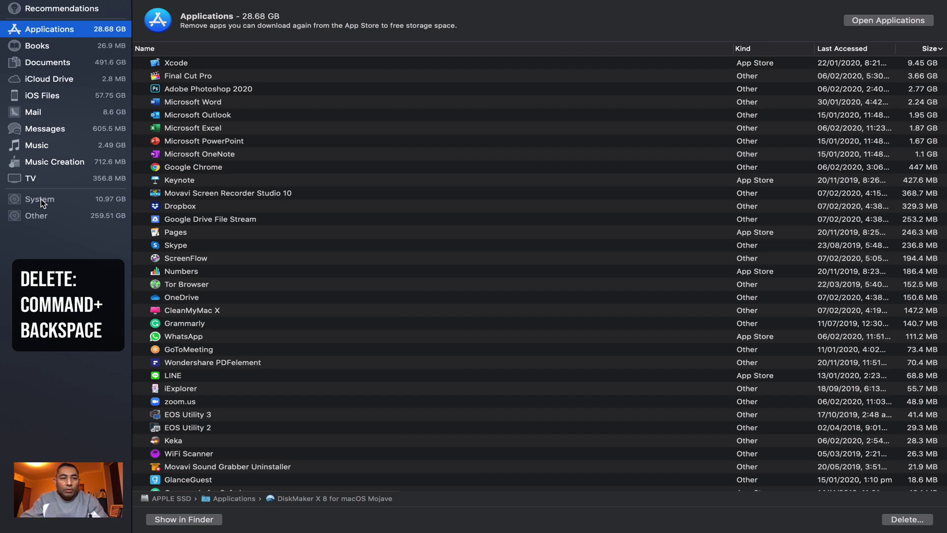
left_click(48, 47)
left_click(43, 31)
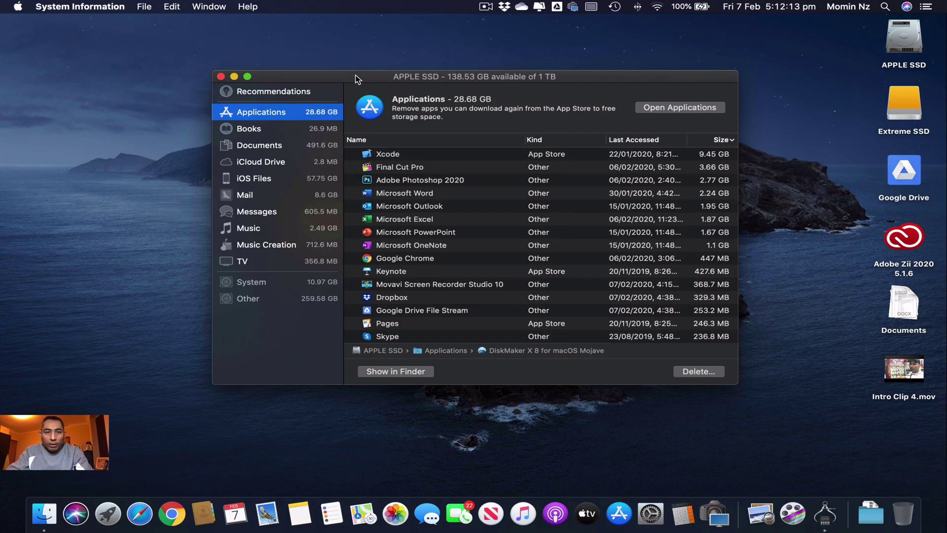
- Move the two windows apart and close the About This Mac storage window
left_click_drag(357, 78, 230, 63)
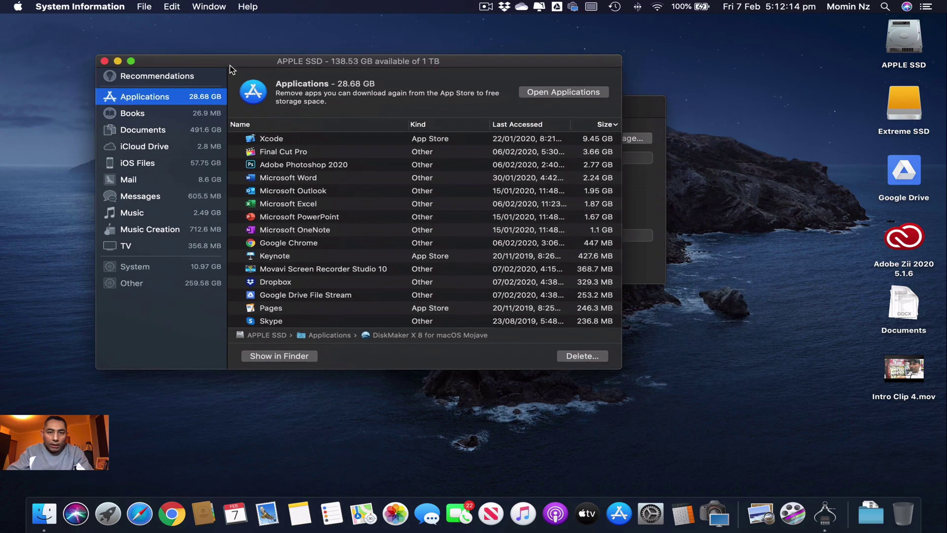
left_click(636, 118)
left_click_drag(636, 118, 774, 88)
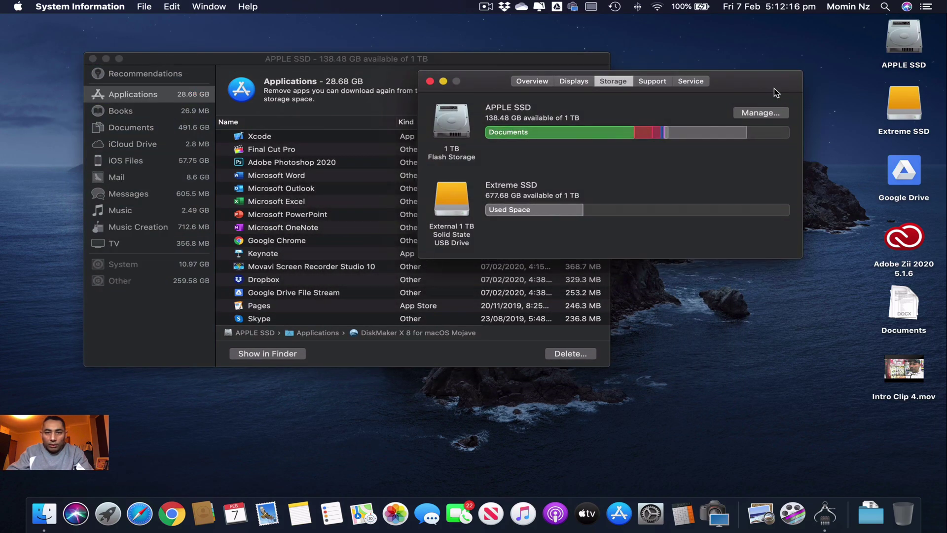
left_click(429, 81)
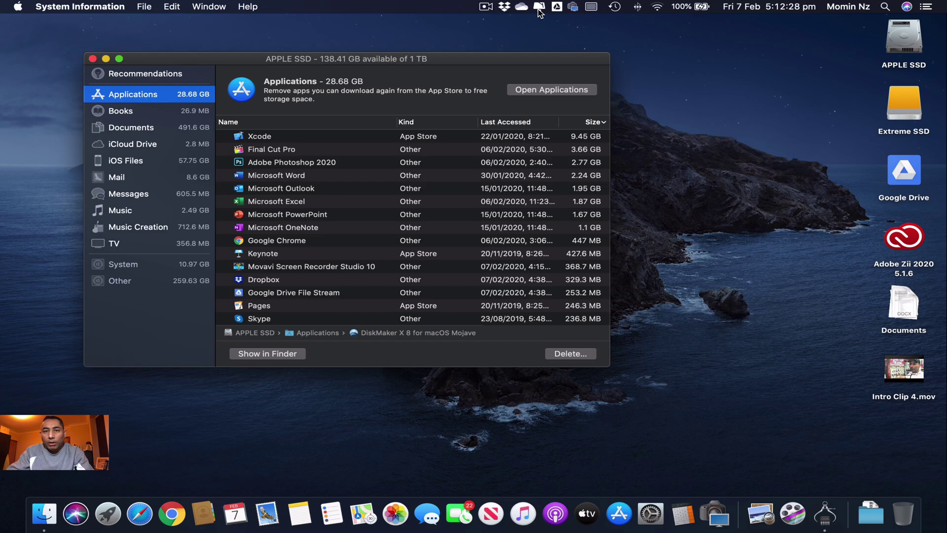
- Launch CleanMyMac X from its menu-bar panel, view System Junk, then close its window
left_click(539, 7)
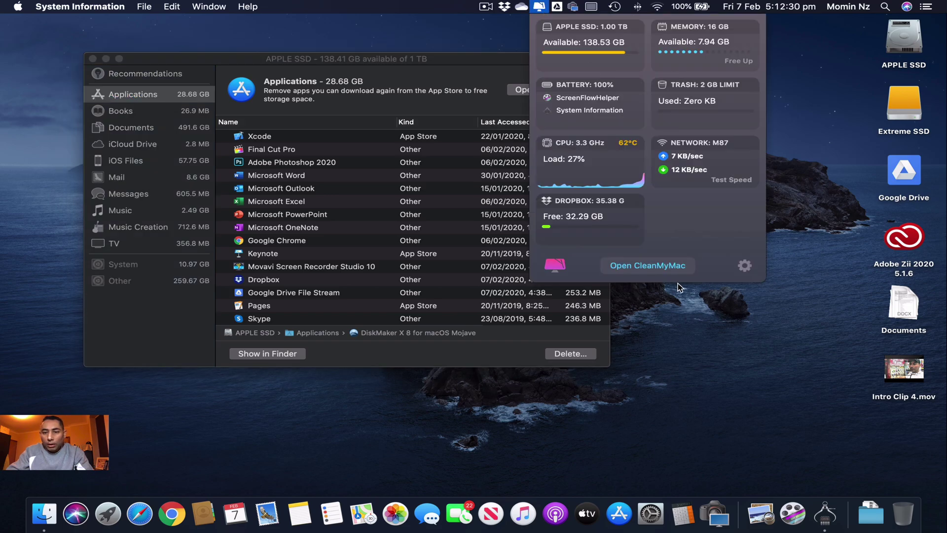
left_click(646, 266)
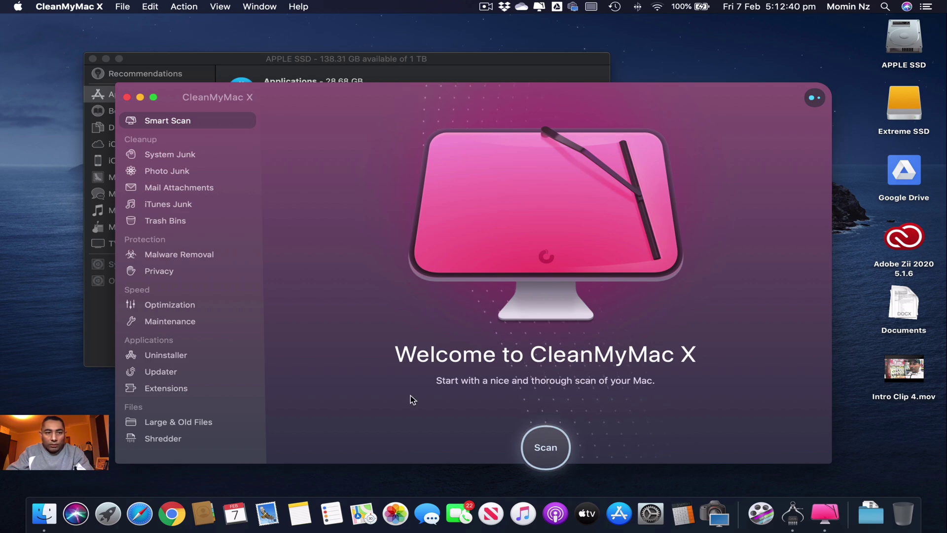
left_click(180, 155)
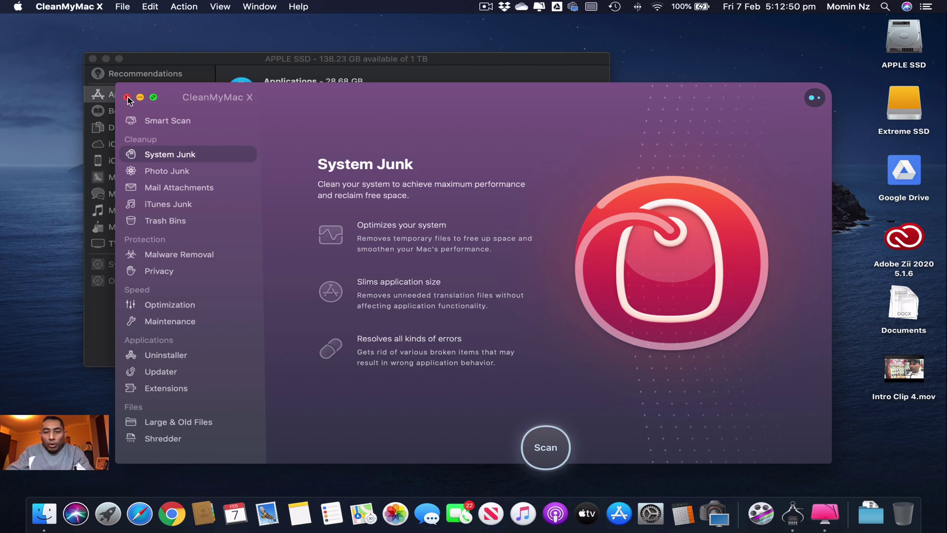
left_click(128, 98)
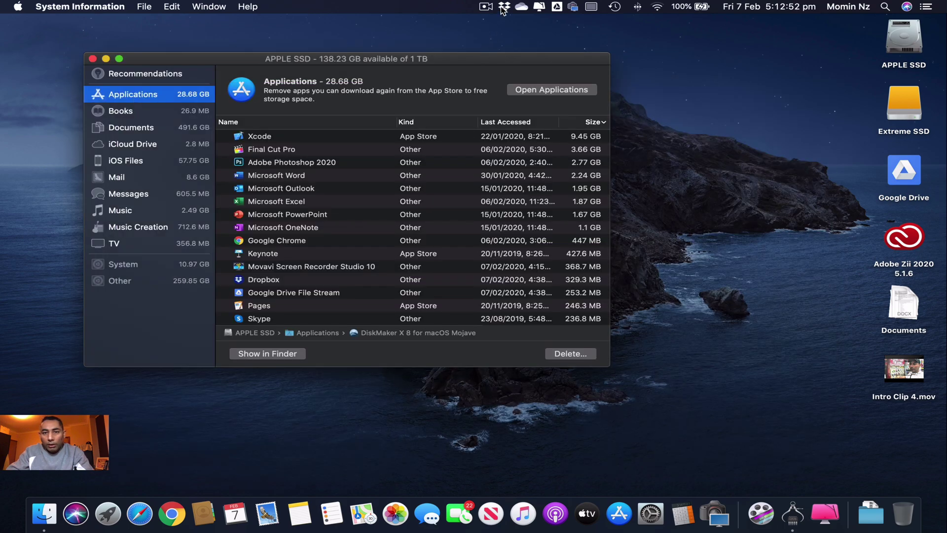
- Quit the CleanMyMac X Menu helper from the Battery card, then close the status panel
left_click(540, 8)
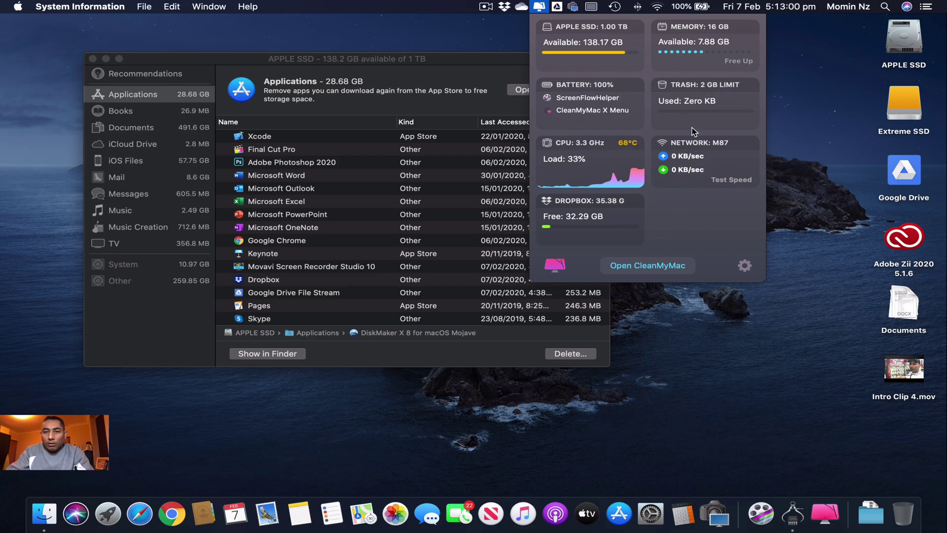
mouse_move(581, 87)
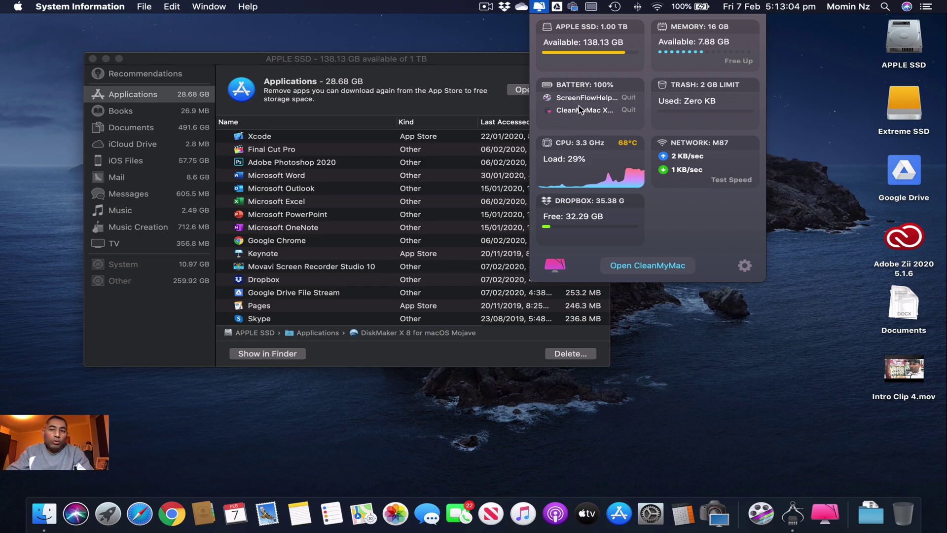
left_click(628, 109)
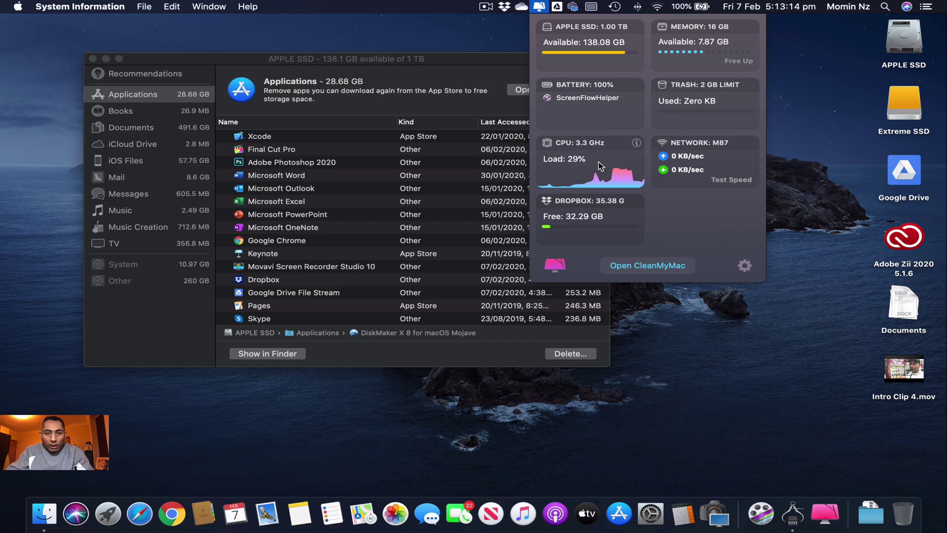
left_click(539, 6)
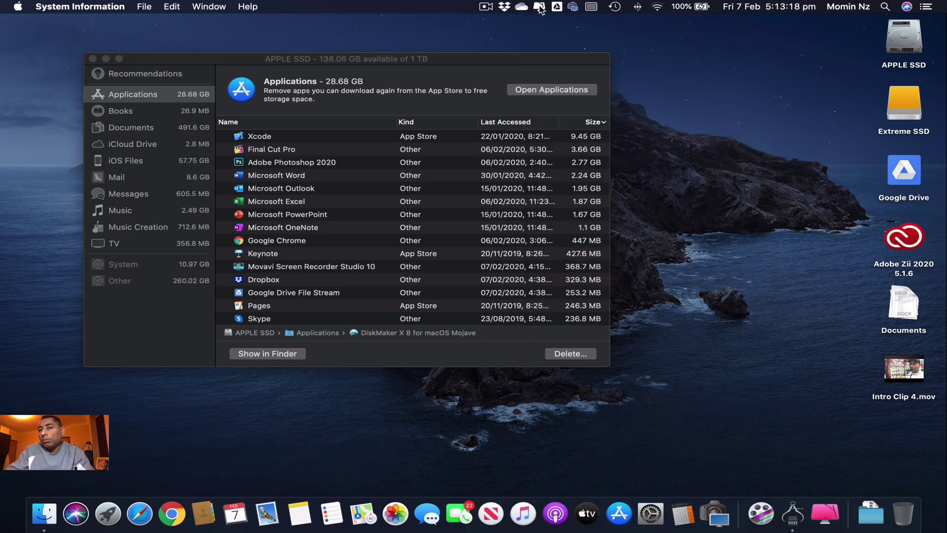
- Reposition the storage window, then review About This Mac's Overview and Storage (Extreme SSD 677.68 GB free) and close it
left_click_drag(481, 64, 588, 66)
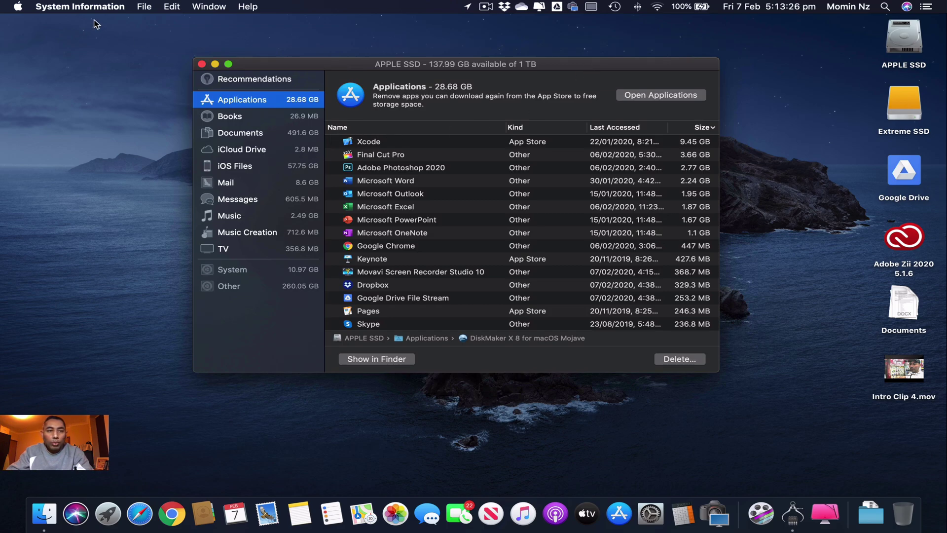
left_click(18, 7)
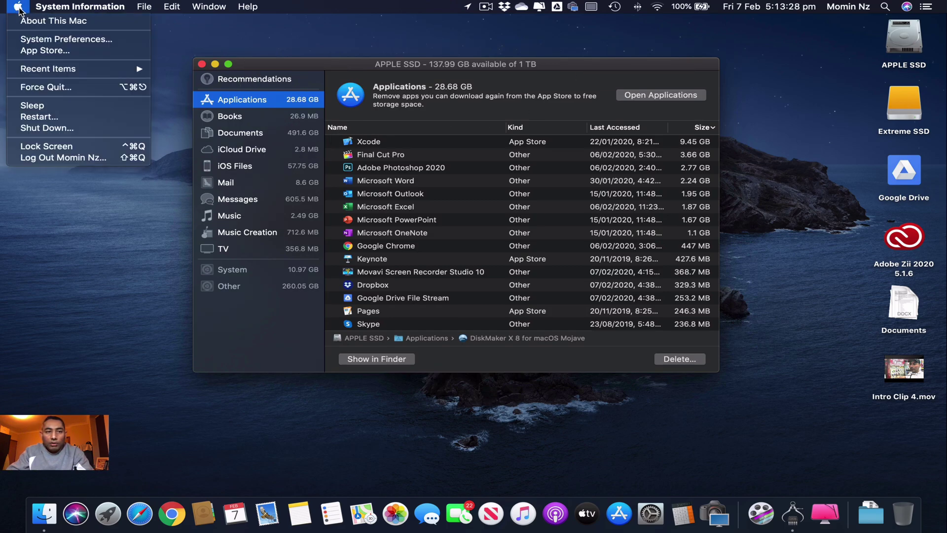
left_click(44, 23)
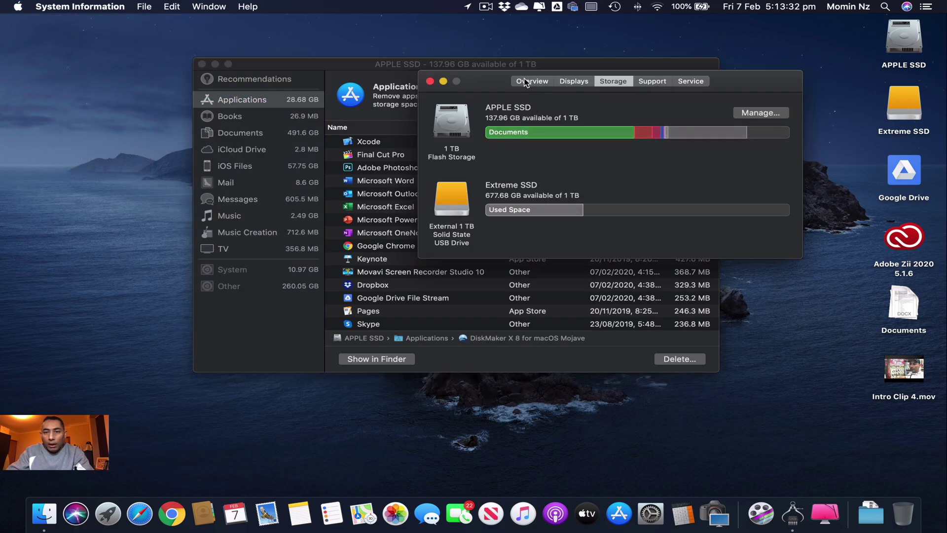
left_click(526, 82)
left_click(615, 82)
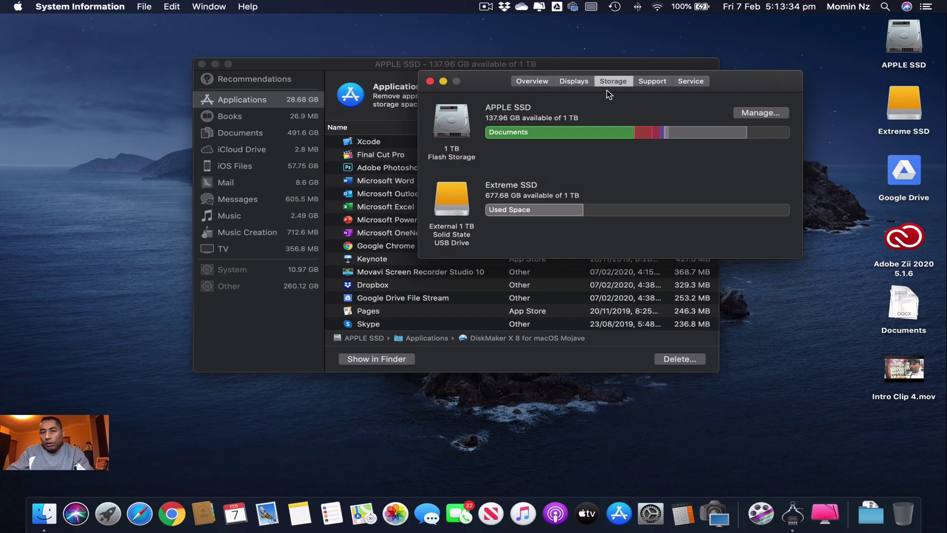
left_click(429, 81)
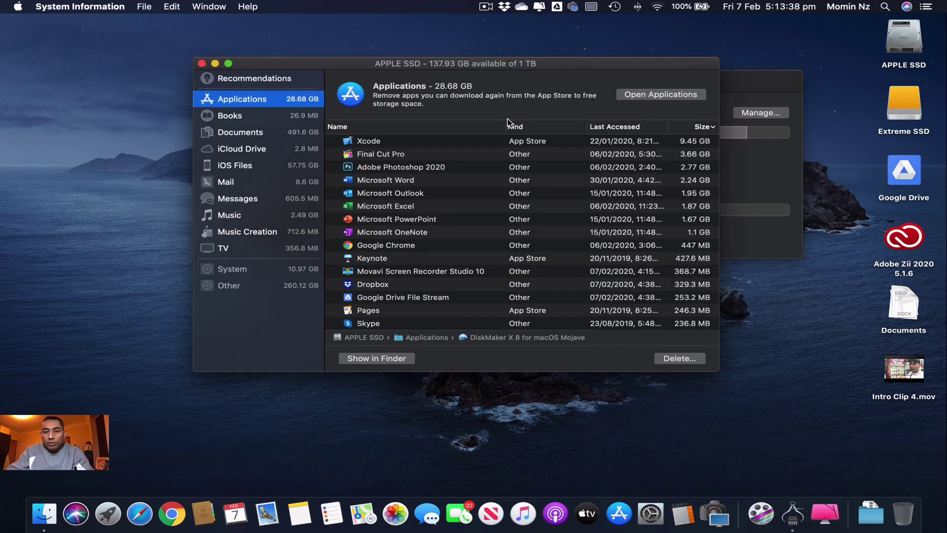